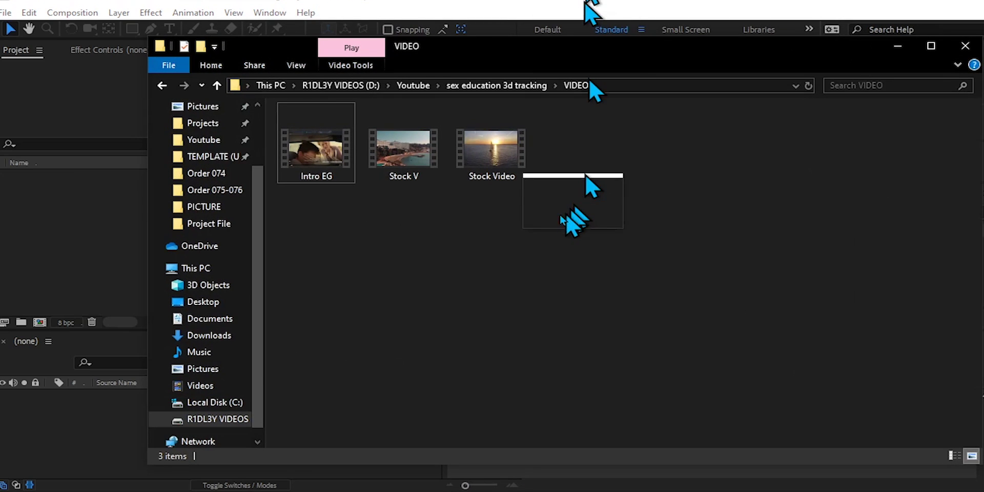
# Step: Import the Stock V video into the project and place it in the empty timeline as a new composition
pyautogui.click(417, 160)
pyautogui.moveTo(422, 151); pyautogui.dragTo(62, 277)
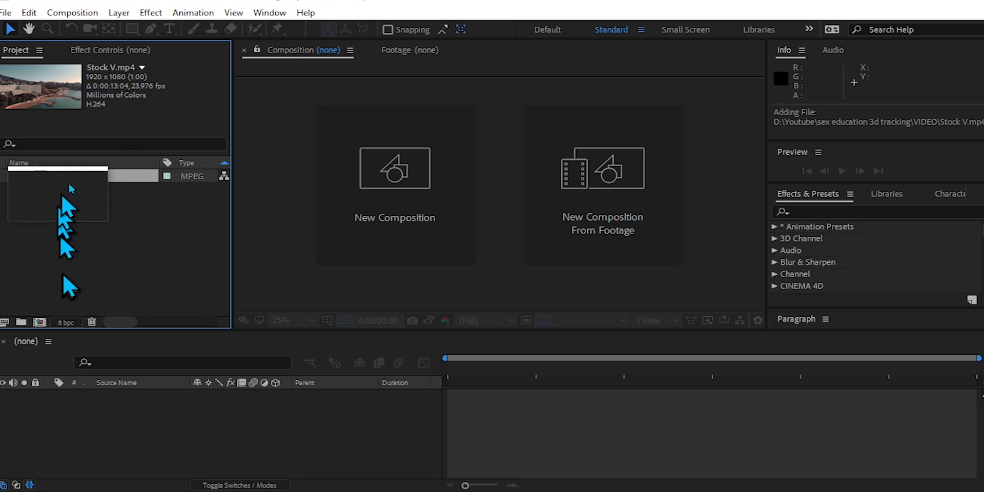
pyautogui.moveTo(61, 176); pyautogui.dragTo(135, 432)
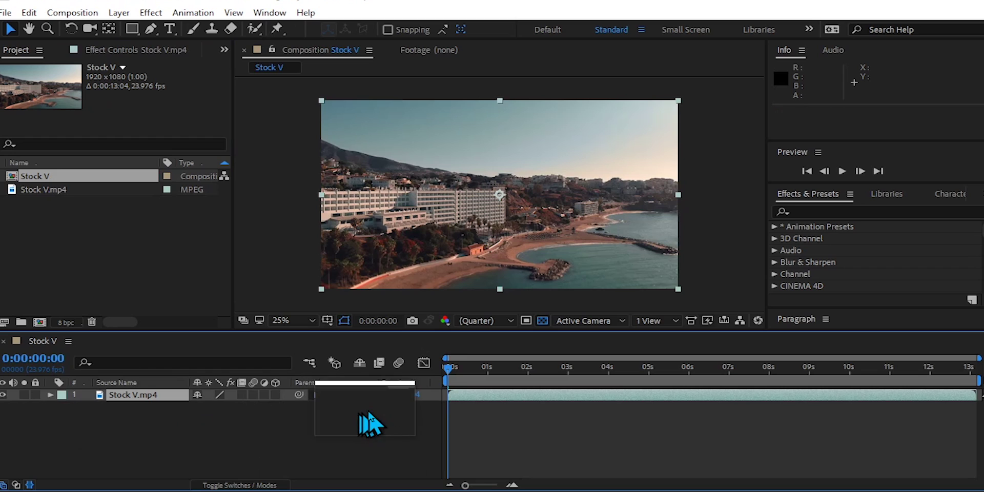
# Step: Split the Stock V.mp4 layer at 0:00:06:00 and delete the part after the cut
pyautogui.moveTo(447, 364); pyautogui.dragTo(688, 363)
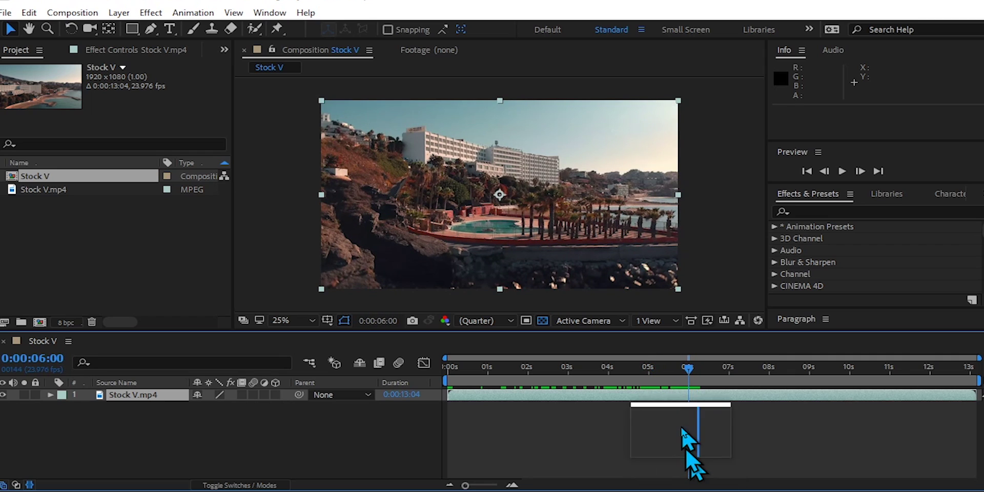
pyautogui.hotkey('ctrl', 'shift', 'd')
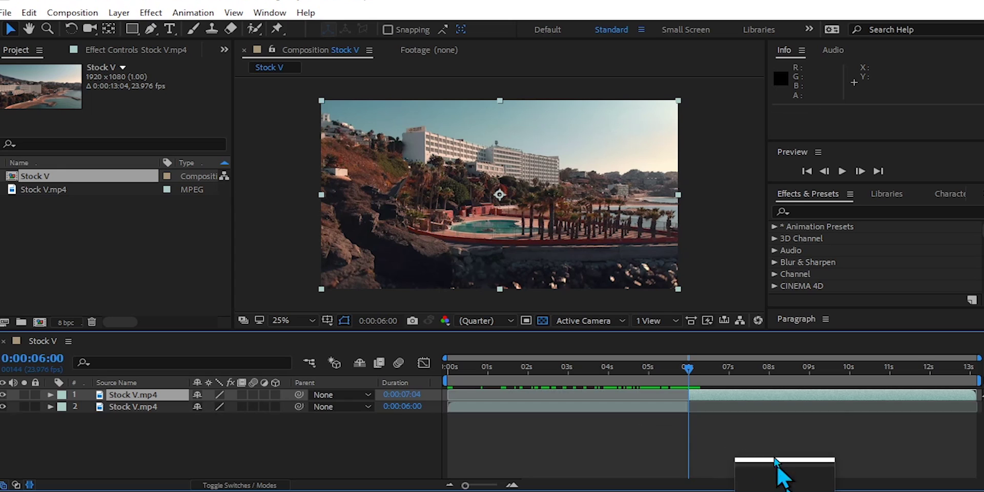
pyautogui.press('Delete')
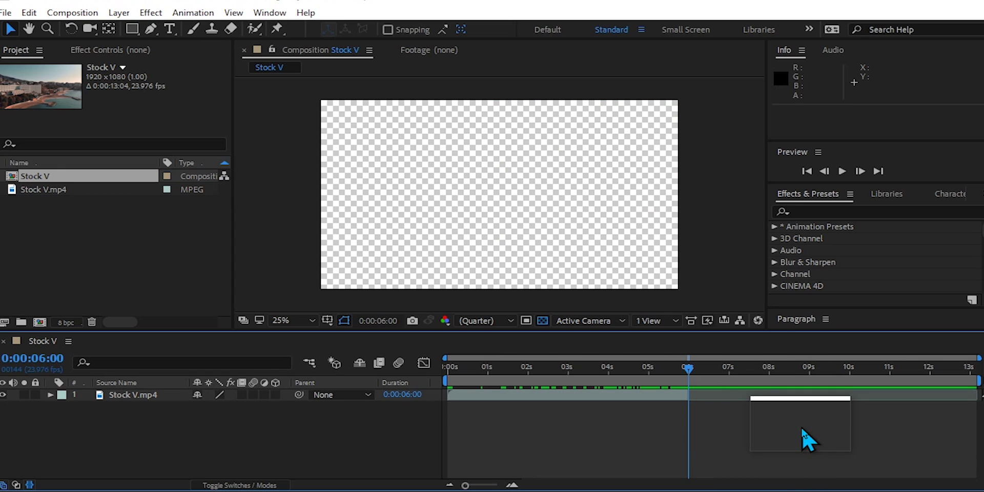
# Step: Return to 0:00:00:00 and apply the 3D Camera Tracker effect to the Stock V.mp4 layer
pyautogui.moveTo(688, 367); pyautogui.dragTo(437, 371)
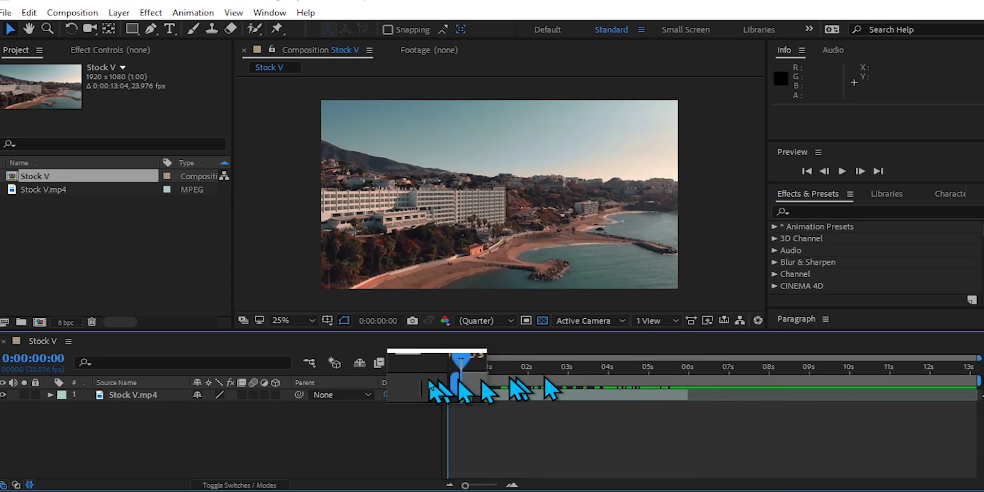
pyautogui.click(846, 208)
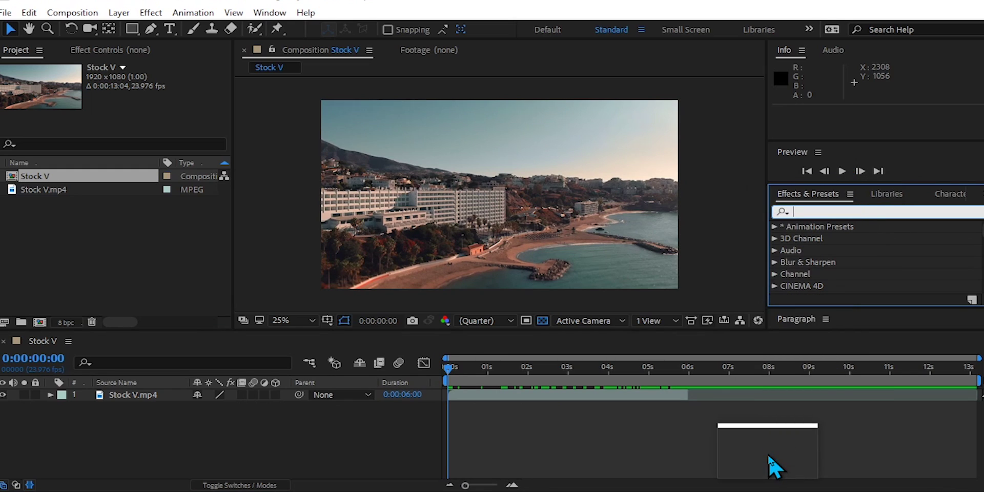
pyautogui.write('3d tr')
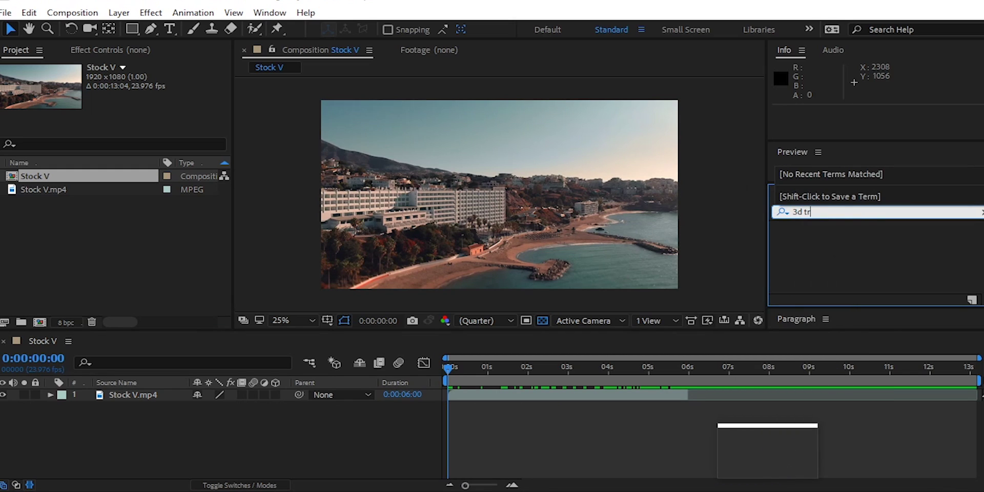
pyautogui.press('BackSpace')
pyautogui.press('BackSpace')
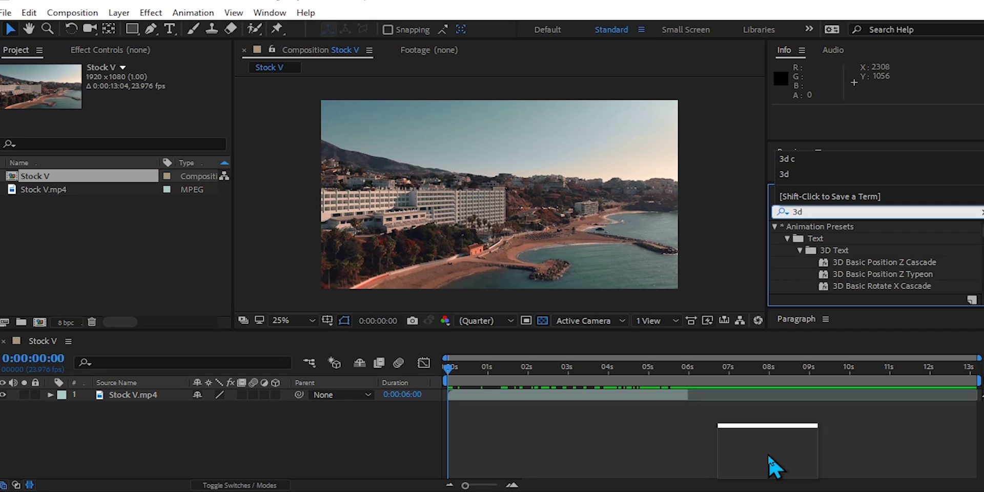
pyautogui.write('ca')
pyautogui.moveTo(841, 238); pyautogui.dragTo(147, 402)
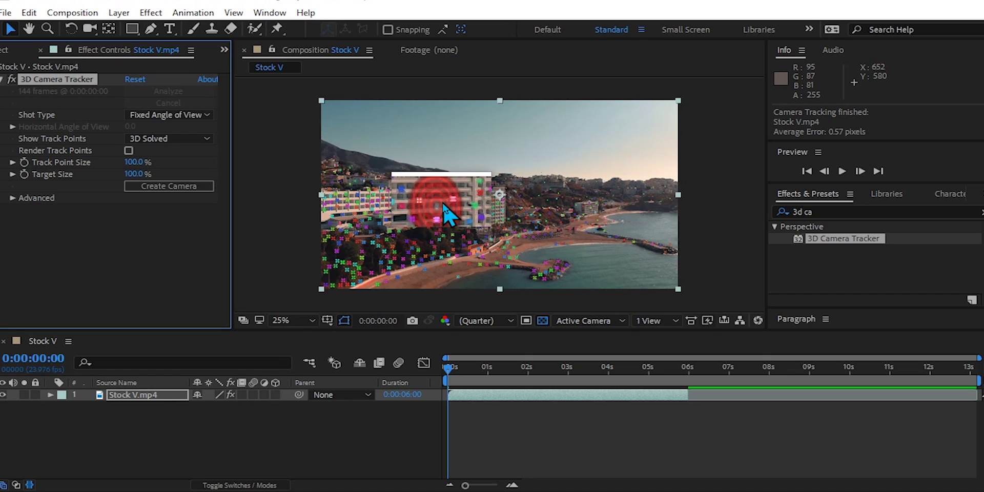
# Step: Create a text layer and camera from the track points on the white hotel's facade
pyautogui.click(446, 205)
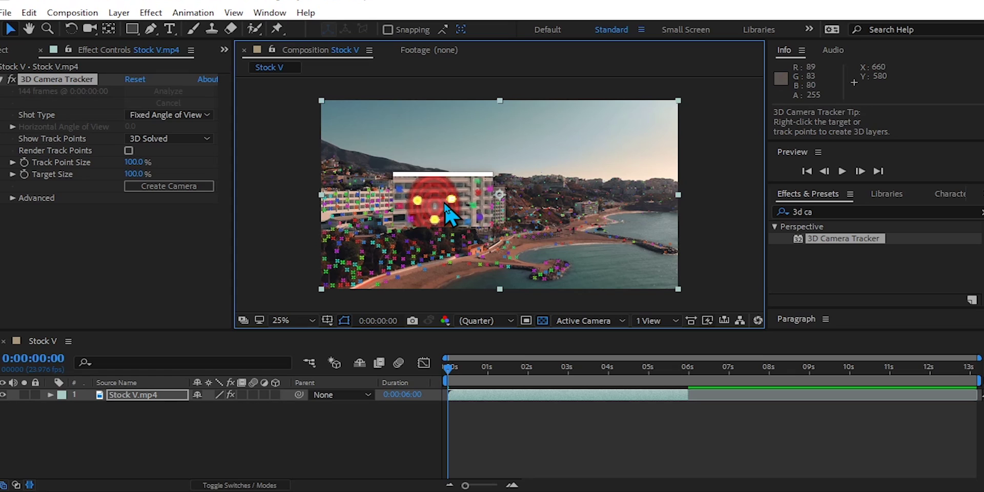
pyautogui.rightClick(447, 202)
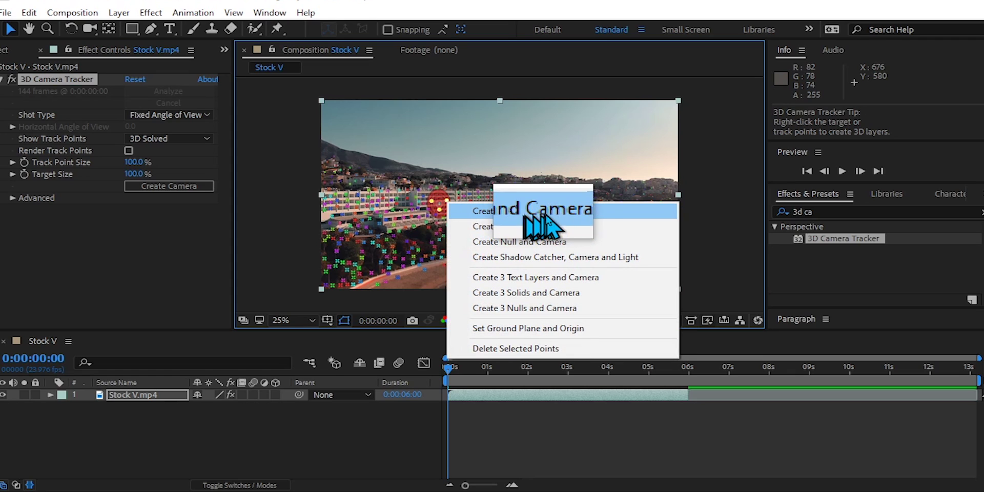
pyautogui.click(518, 211)
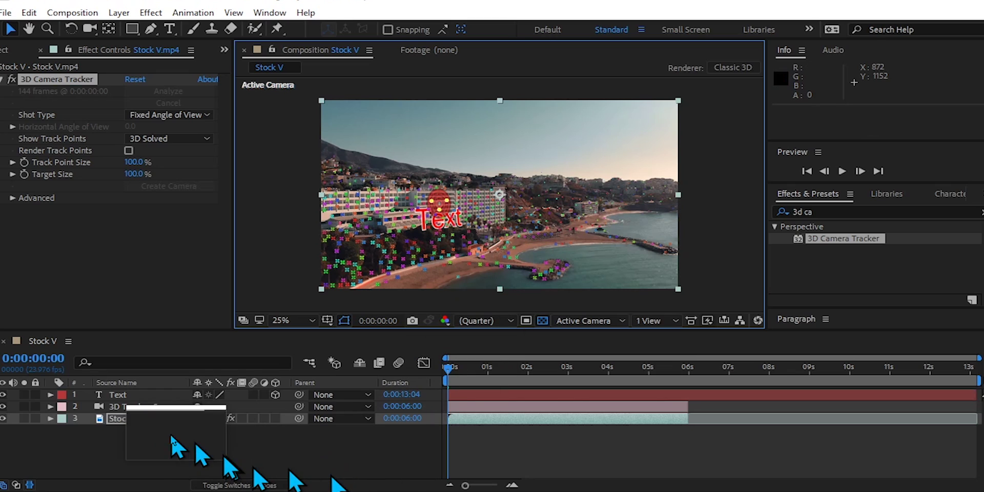
# Step: Replace the tracked layer's placeholder text with SEX EDUCATION
pyautogui.doubleClick(136, 396)
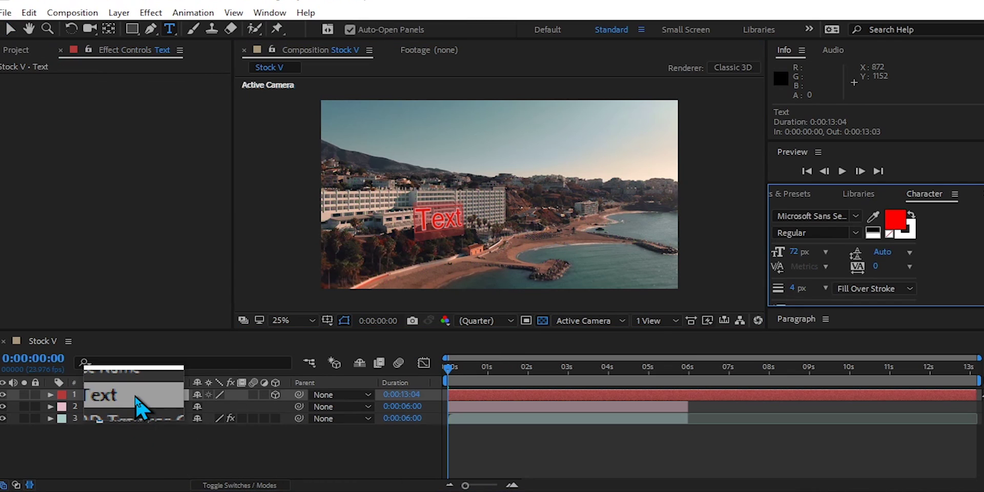
pyautogui.write('se')
pyautogui.press('BackSpace')
pyautogui.press('BackSpace')
pyautogui.write('SEX')
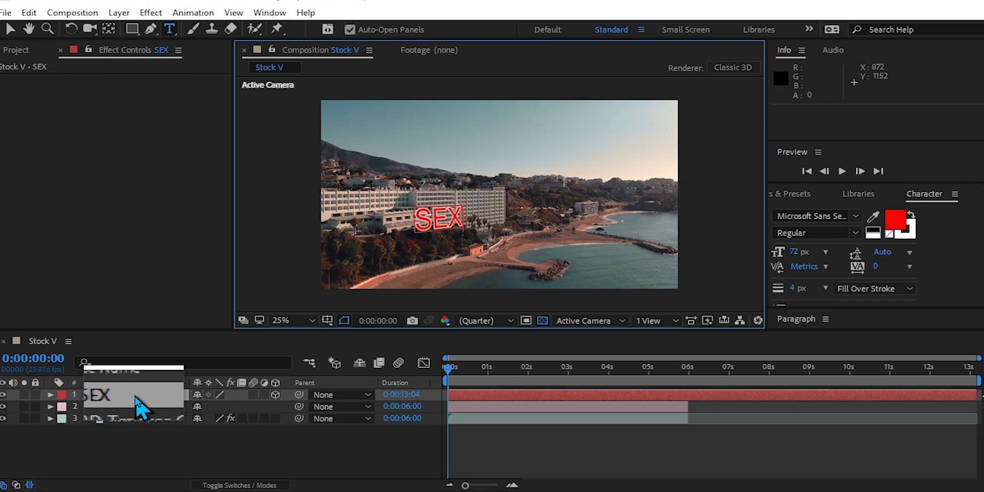
pyautogui.write(' EDUCATION')
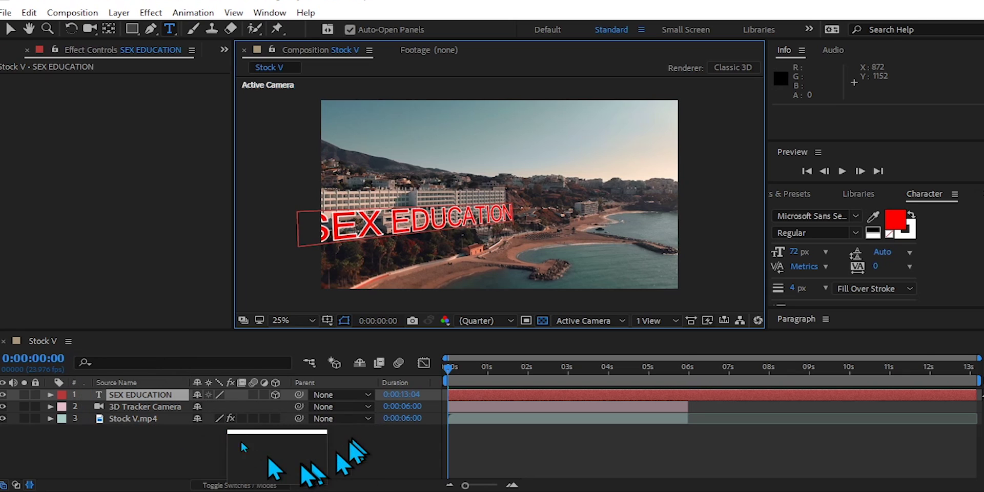
# Step: Move the SEX EDUCATION text up so that it stands on the hotel's roof
pyautogui.click(10, 28)
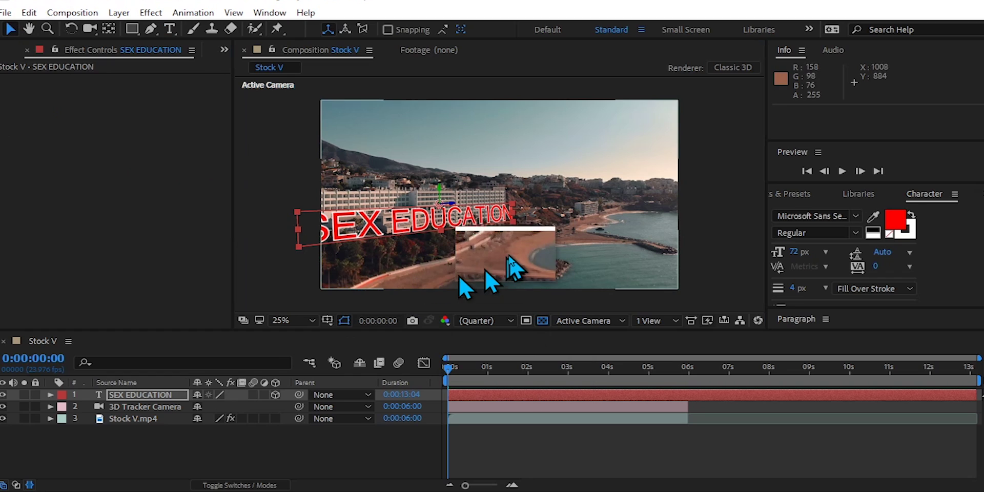
pyautogui.click(447, 239)
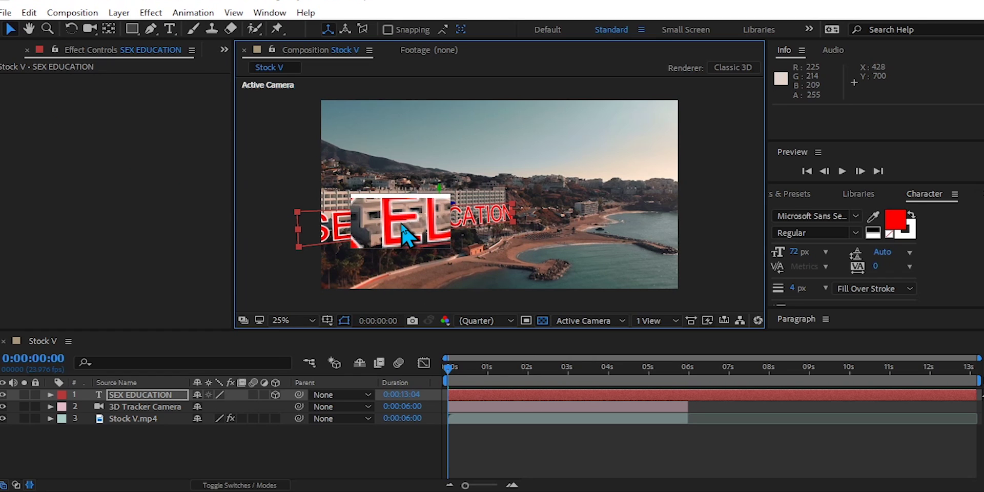
pyautogui.moveTo(401, 221); pyautogui.dragTo(411, 178)
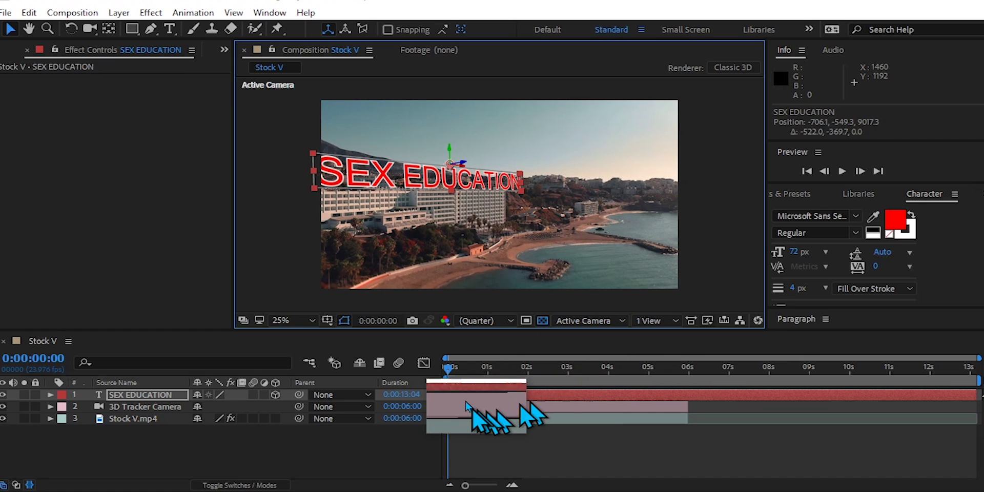
# Step: At 0:00:04:02, adjust the text's position along the hotel roof and reduce its horizontal scale to about 1427%
pyautogui.moveTo(450, 377); pyautogui.dragTo(612, 381)
pyautogui.moveTo(539, 151); pyautogui.dragTo(527, 154)
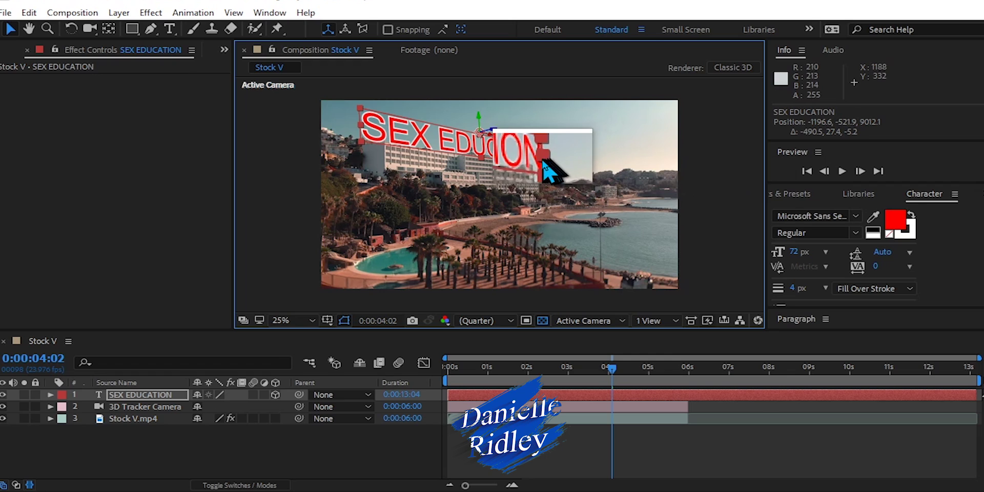
pyautogui.moveTo(542, 161); pyautogui.dragTo(540, 162)
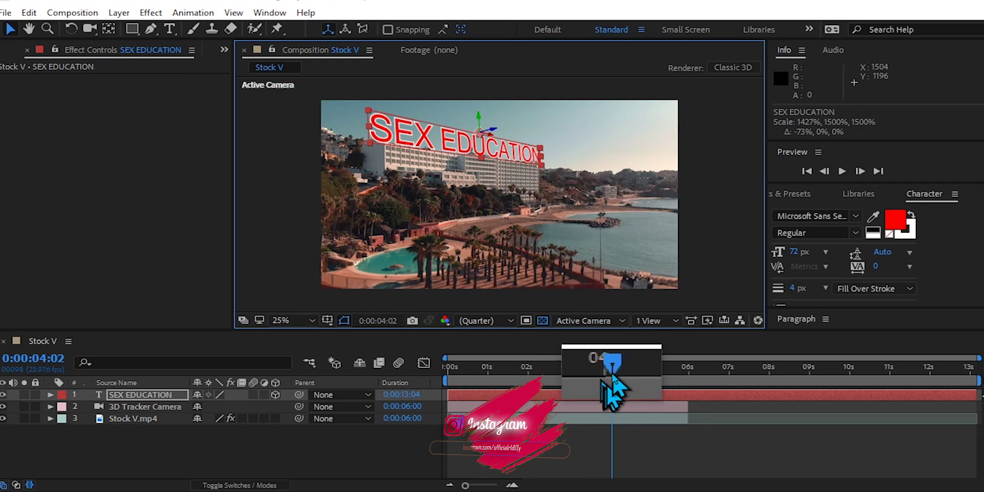
# Step: Play the composition from the start to check how the text follows the hotel roof
pyautogui.moveTo(611, 369); pyautogui.dragTo(447, 394)
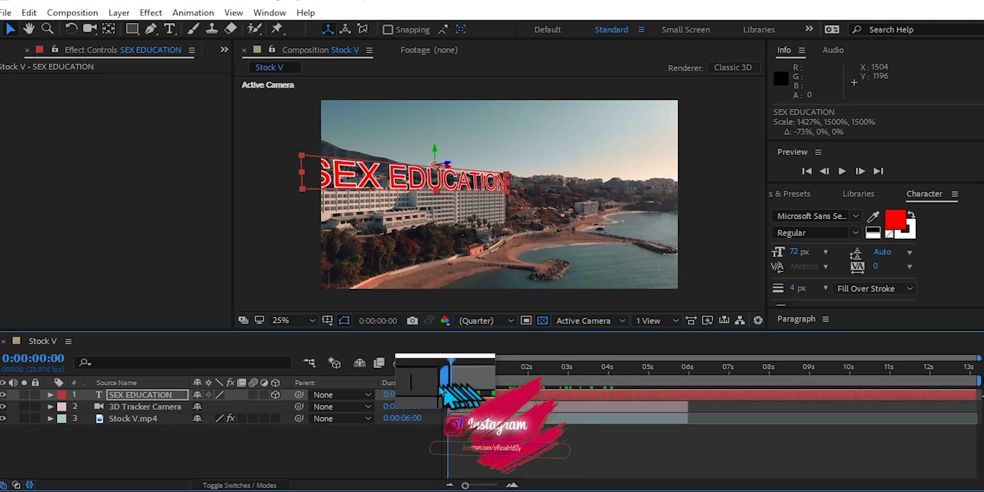
pyautogui.press('space')
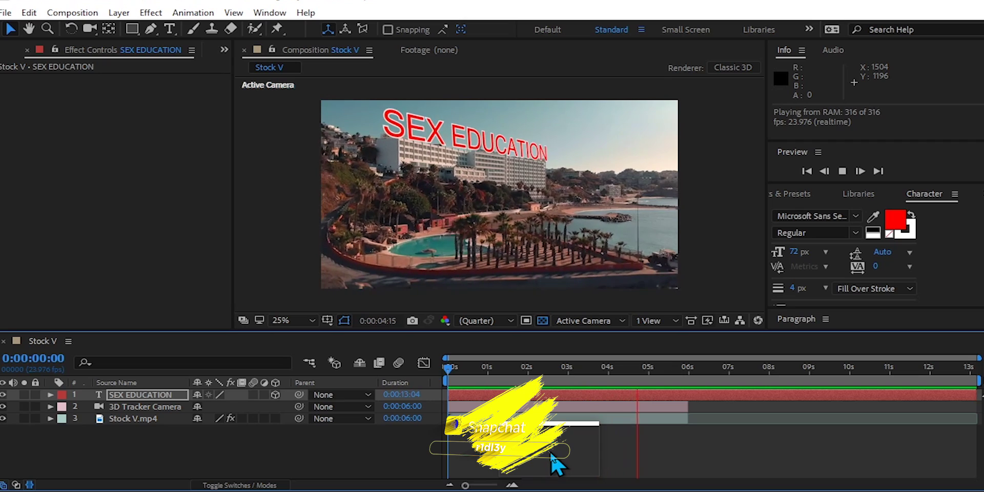
pyautogui.press('space')
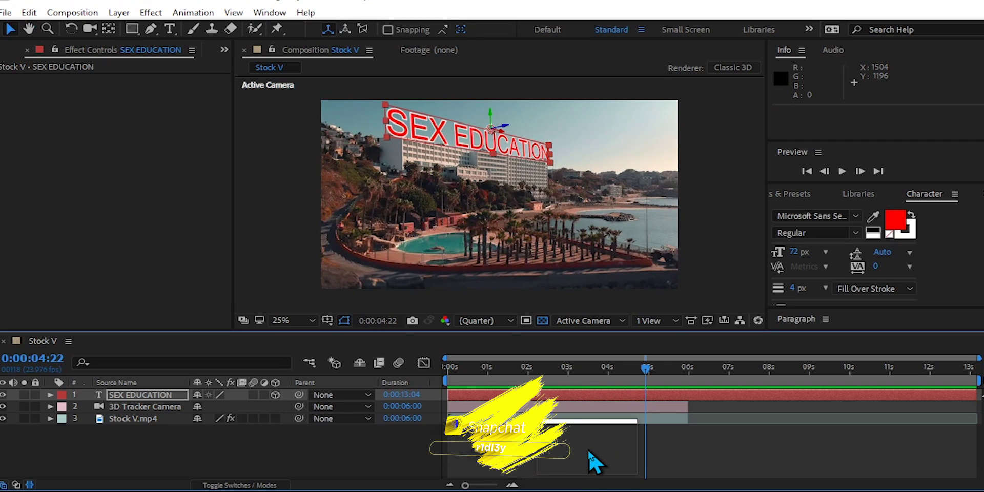
# Step: Go to 0:00:02:07 and duplicate the SEX EDUCATION text layer
pyautogui.moveTo(642, 378); pyautogui.dragTo(540, 378)
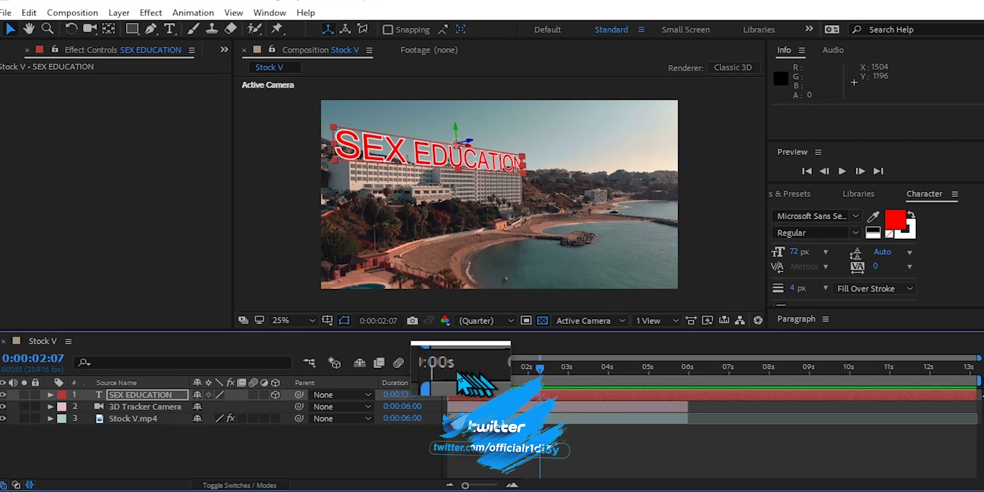
pyautogui.click(339, 419)
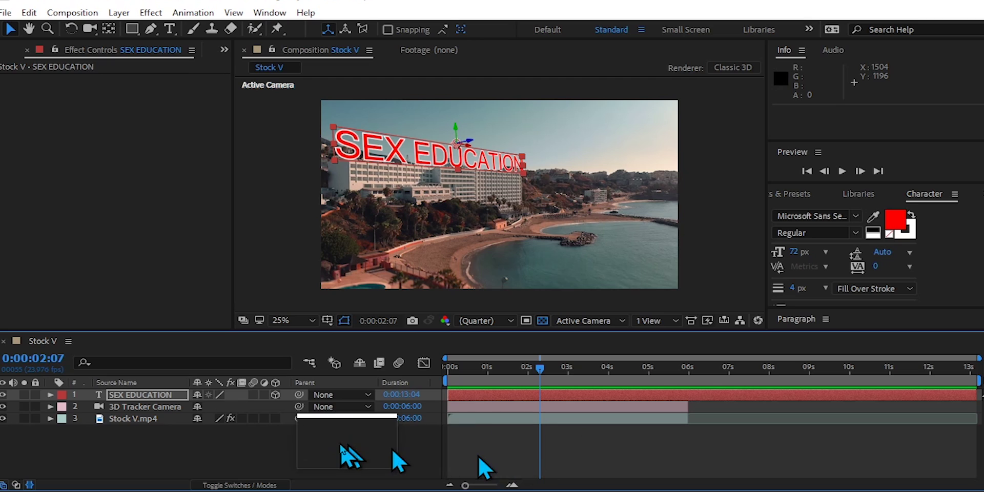
pyautogui.hotkey('ctrl', 'd')
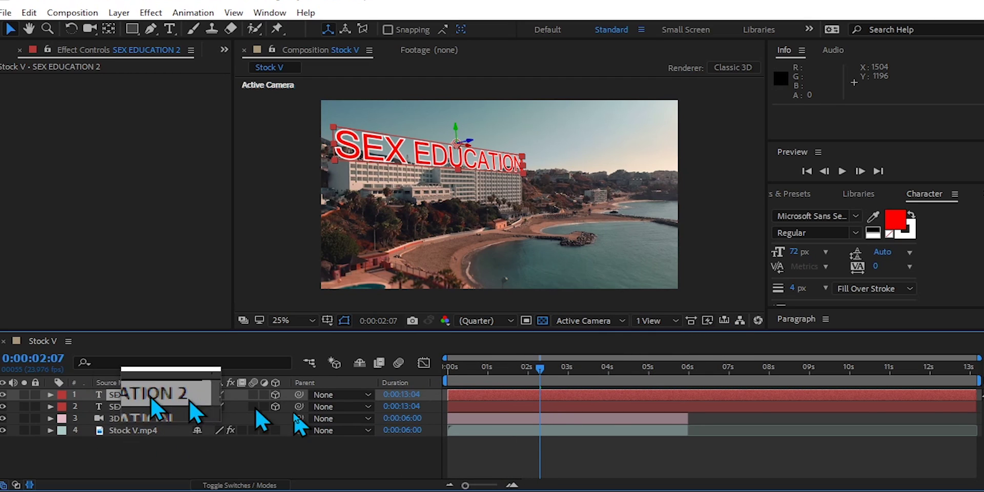
# Step: Find the Drop Shadow effect with the search term shadow, apply it to the duplicated text layer, and enable Shadow Only
pyautogui.click(788, 193)
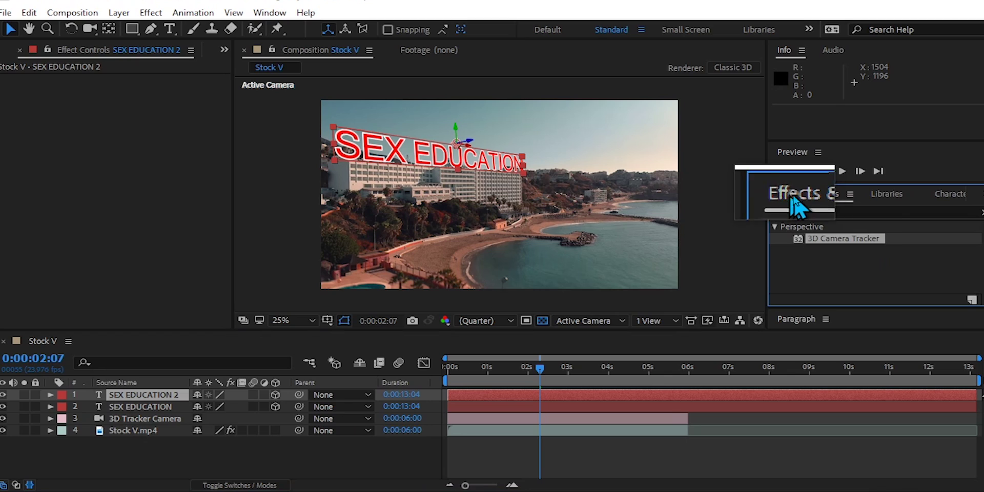
pyautogui.doubleClick(839, 211)
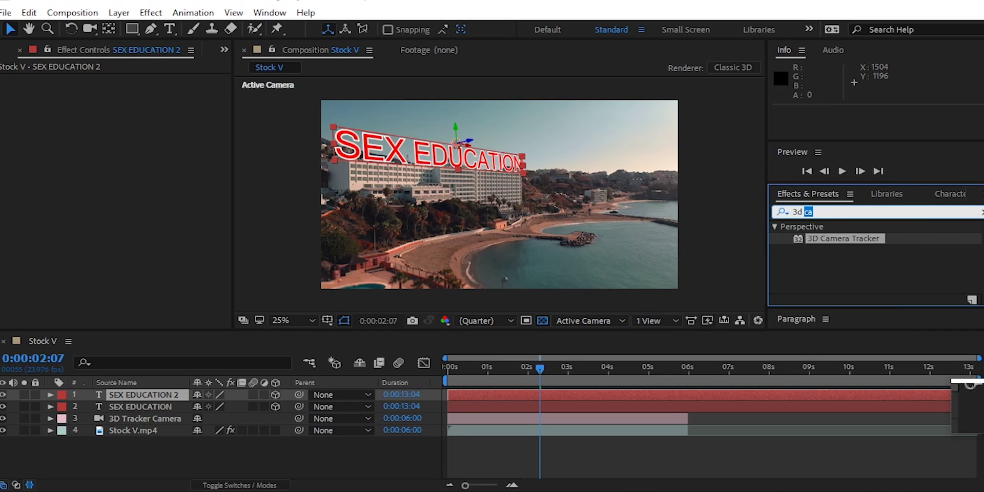
pyautogui.press('BackSpace')
pyautogui.press('BackSpace')
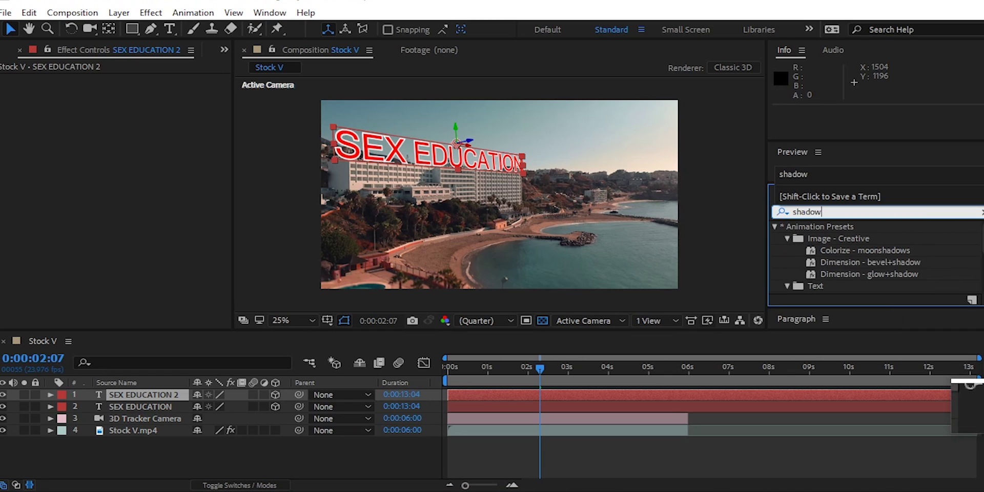
pyautogui.press('Return')
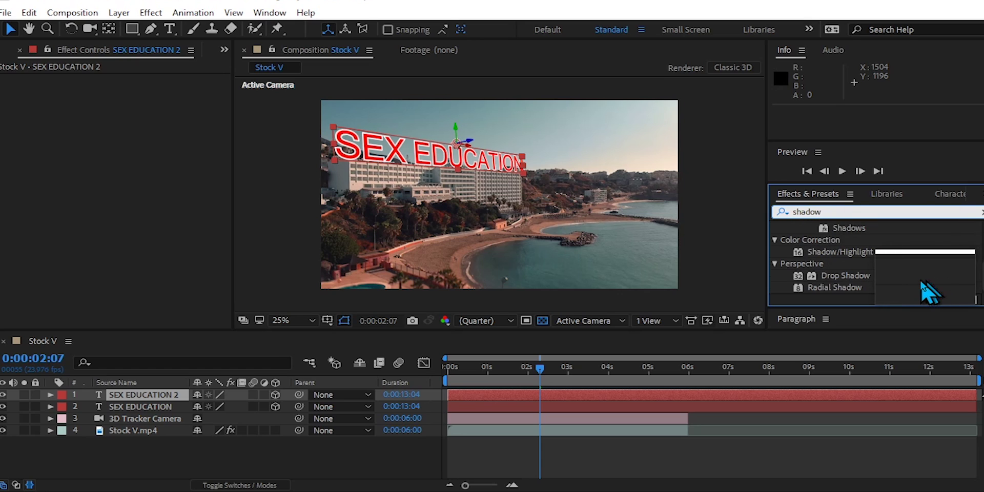
pyautogui.moveTo(863, 278); pyautogui.dragTo(147, 402)
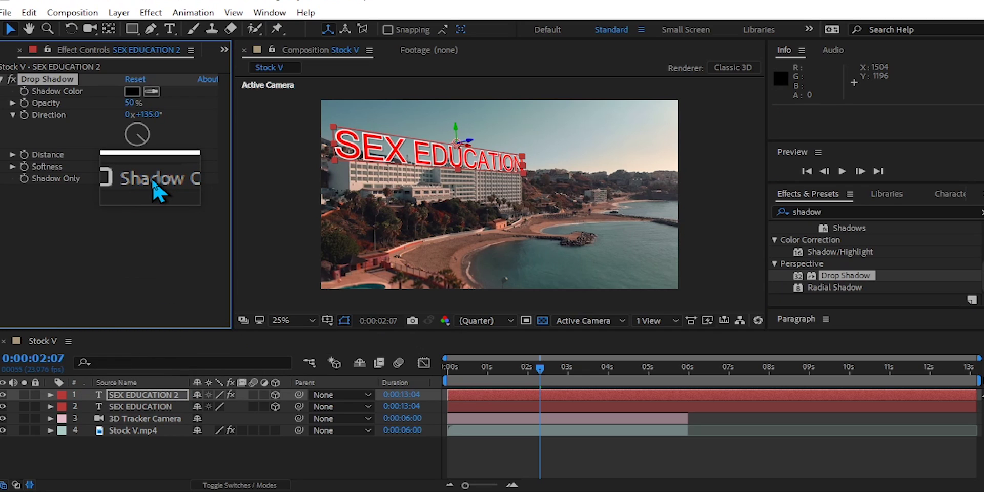
pyautogui.click(129, 178)
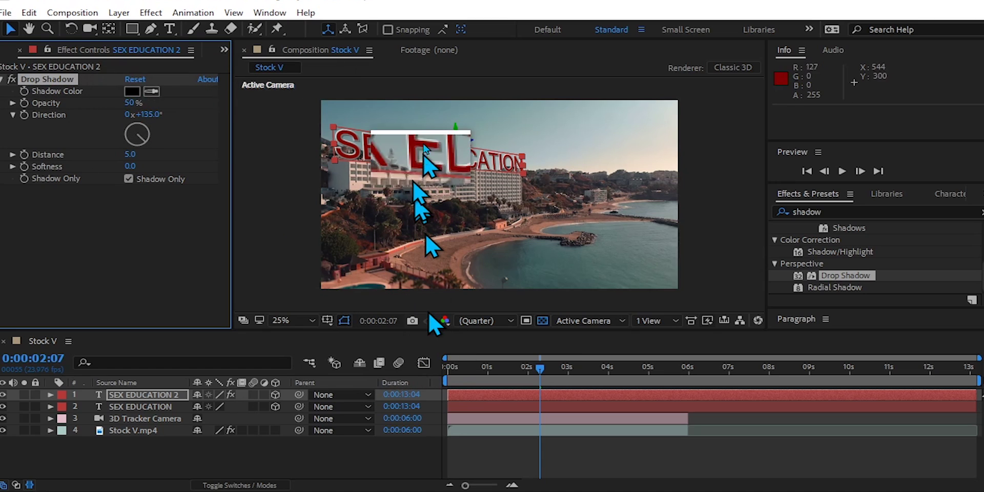
# Step: Move the duplicated shadow text onto the beach at about -66, 2764, 8986 and lay it flat with an X Rotation of -63°
pyautogui.moveTo(442, 154); pyautogui.dragTo(491, 235)
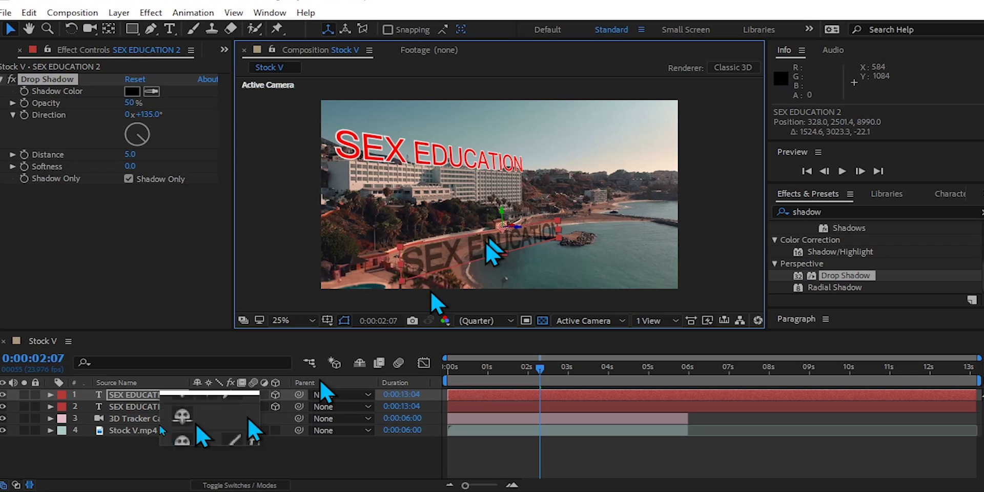
pyautogui.click(51, 394)
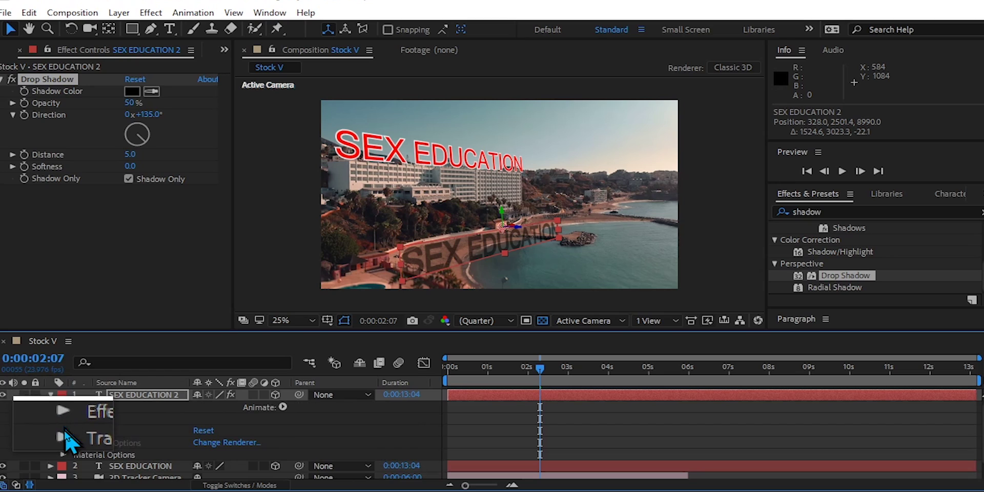
pyautogui.click(63, 431)
pyautogui.scroll(-1, 341, 440)
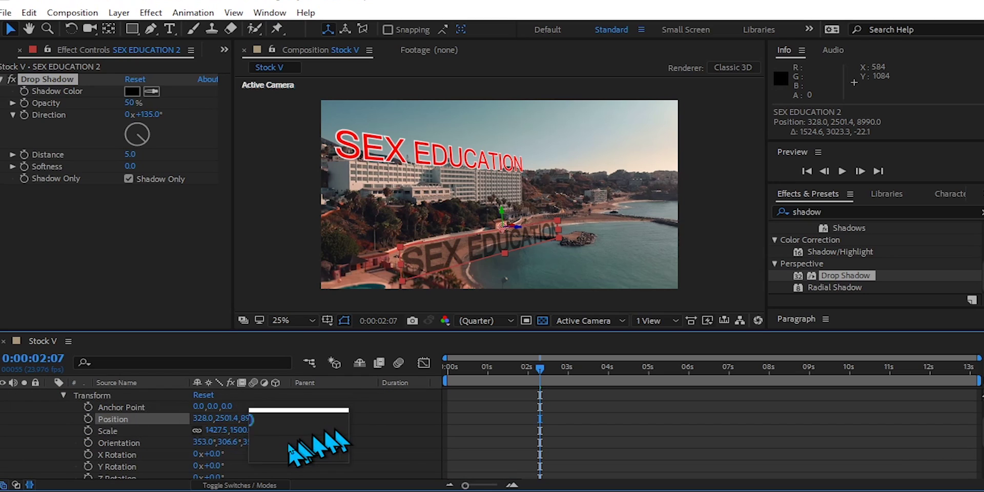
pyautogui.scroll(-2, 283, 449)
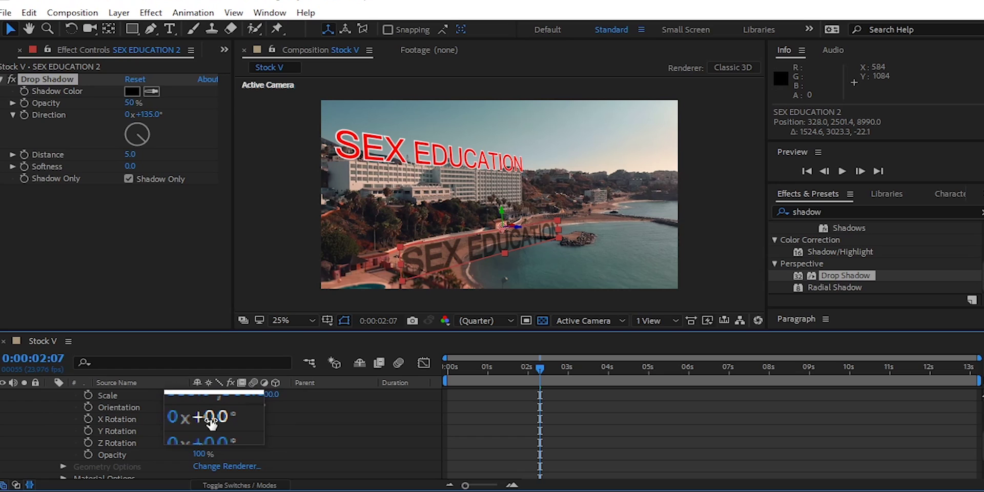
pyautogui.moveTo(215, 426); pyautogui.dragTo(183, 430)
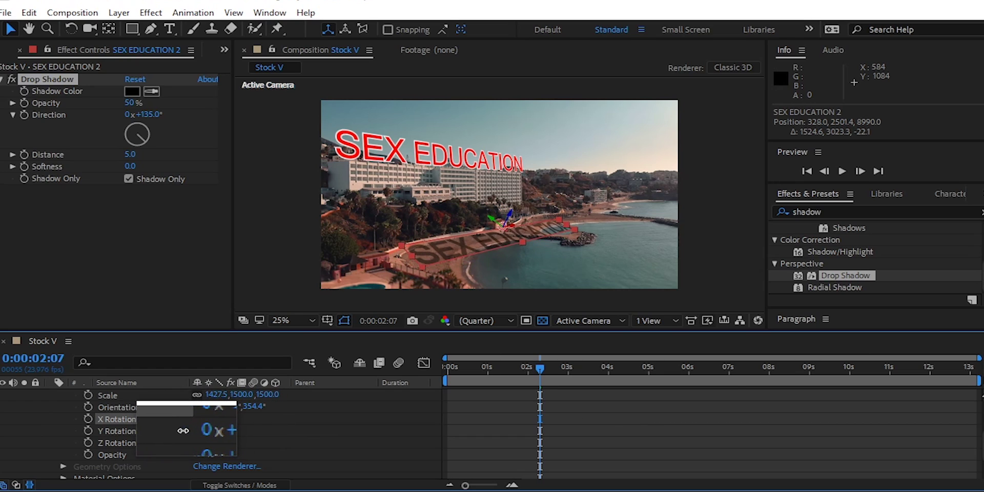
pyautogui.moveTo(472, 239); pyautogui.dragTo(455, 250)
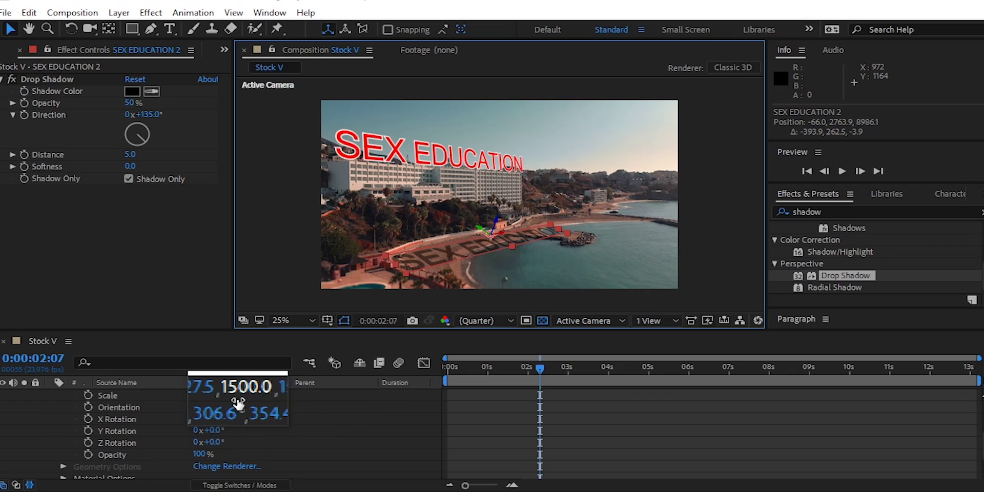
pyautogui.moveTo(214, 420); pyautogui.dragTo(217, 415)
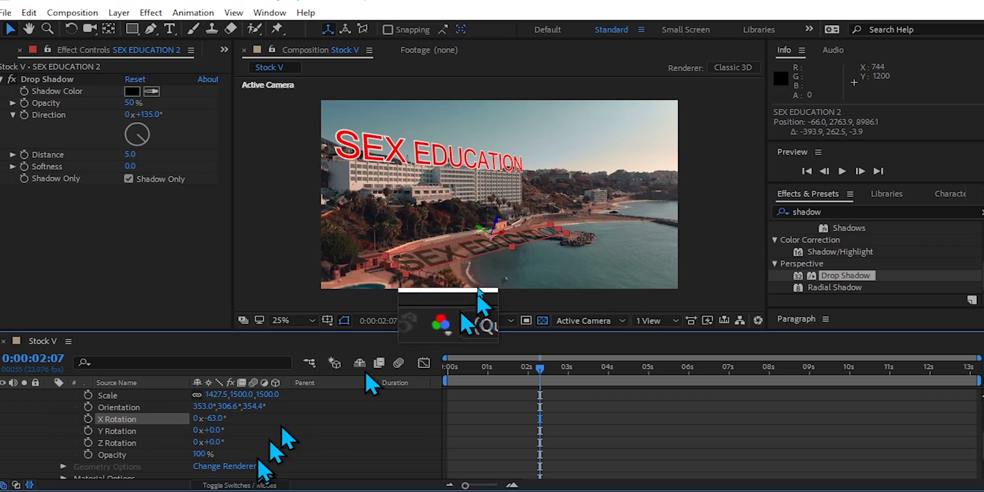
pyautogui.moveTo(409, 279); pyautogui.dragTo(399, 297)
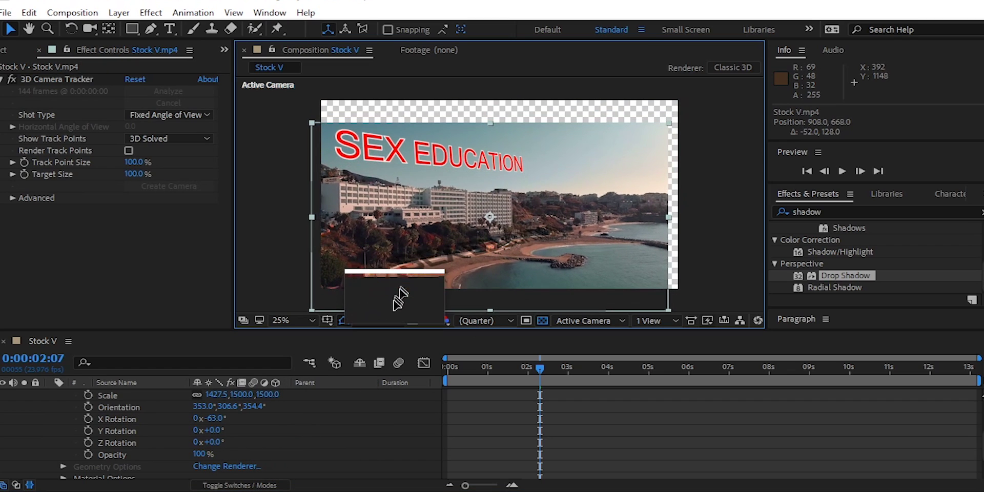
pyautogui.hotkey('ctrl', 'z')
pyautogui.moveTo(416, 265); pyautogui.dragTo(427, 267)
# Step: Scale the shadow text layer to about 1861% by 3378% and reposition it on the beach at about -224, 2459, 8988
pyautogui.scroll(2, 166, 418)
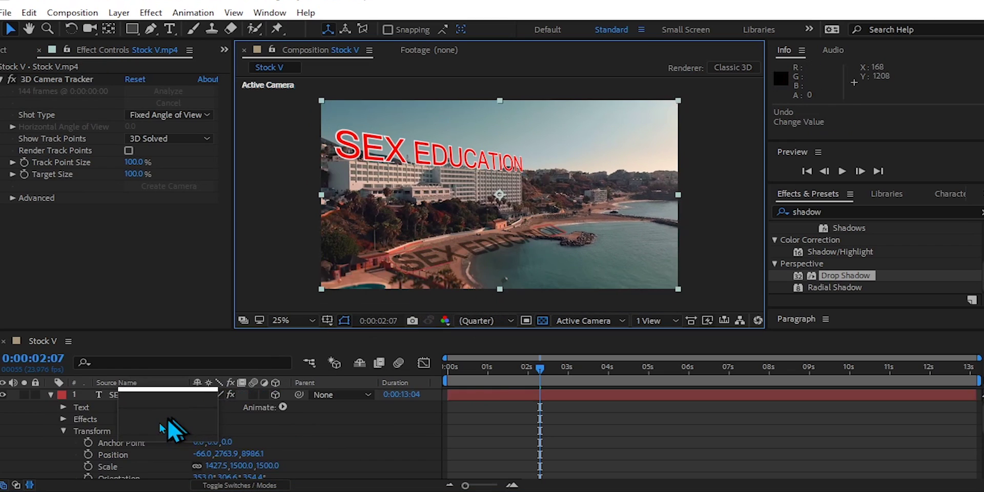
pyautogui.click(142, 395)
pyautogui.moveTo(409, 273); pyautogui.dragTo(385, 324)
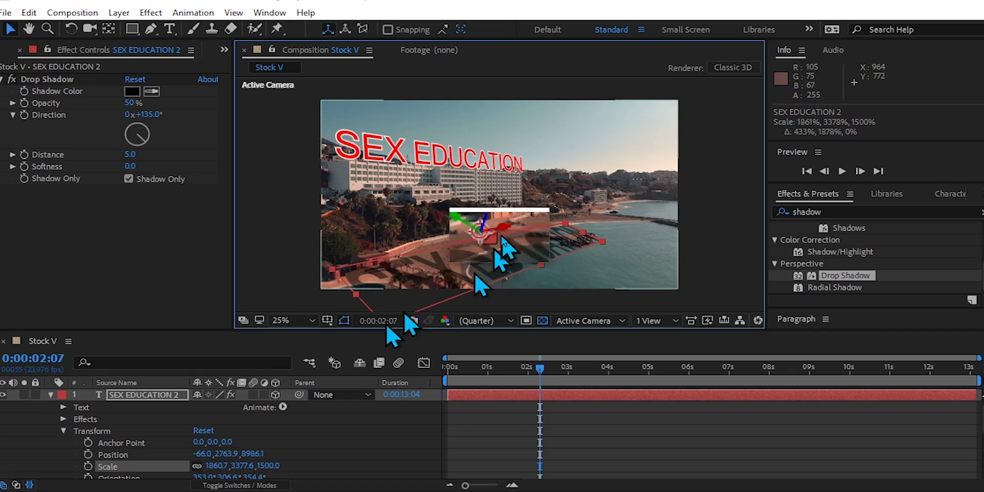
pyautogui.moveTo(484, 264); pyautogui.dragTo(453, 284)
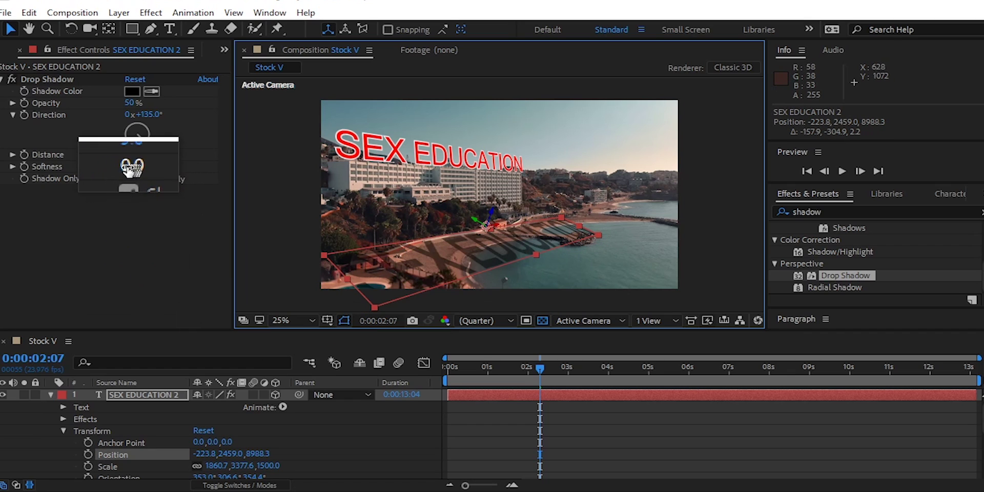
# Step: Set the Drop Shadow softness of the shadow text layer to 27 and collapse the layer's properties
pyautogui.click(131, 167)
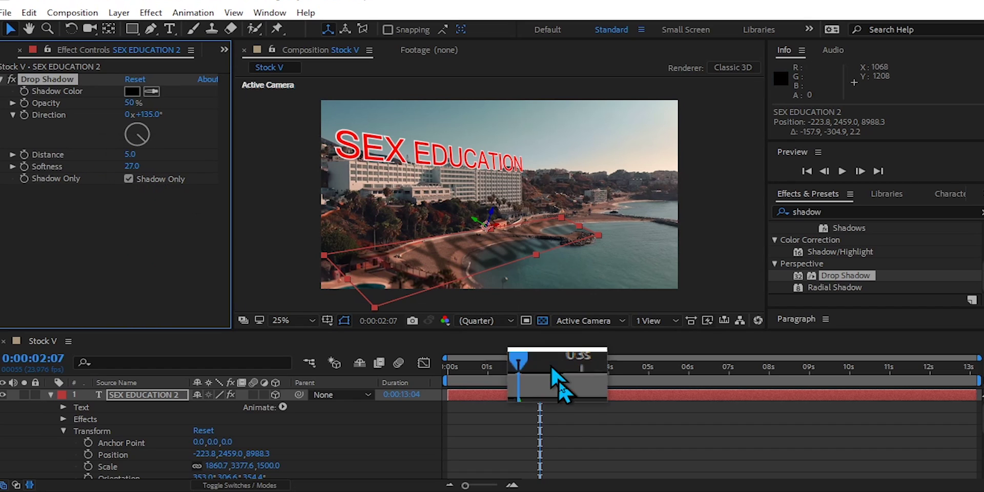
pyautogui.click(51, 395)
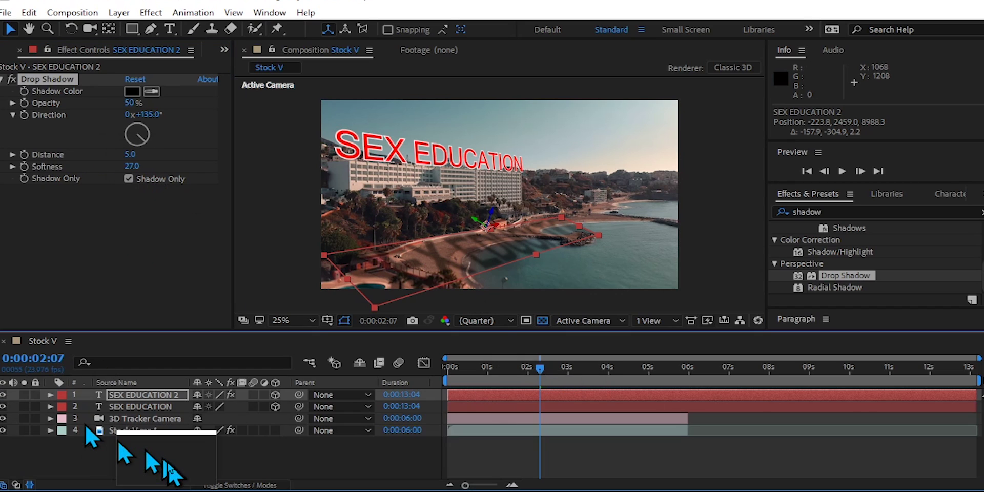
# Step: Deselect the layers and play the composition from the start to check how the text and its shadow follow the footage
pyautogui.click(179, 465)
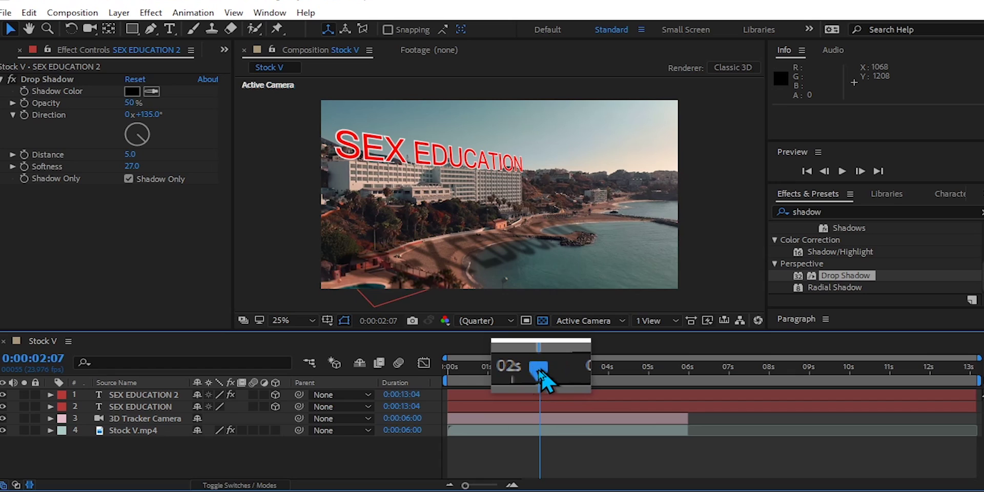
pyautogui.moveTo(541, 370); pyautogui.dragTo(333, 397)
pyautogui.press('space')
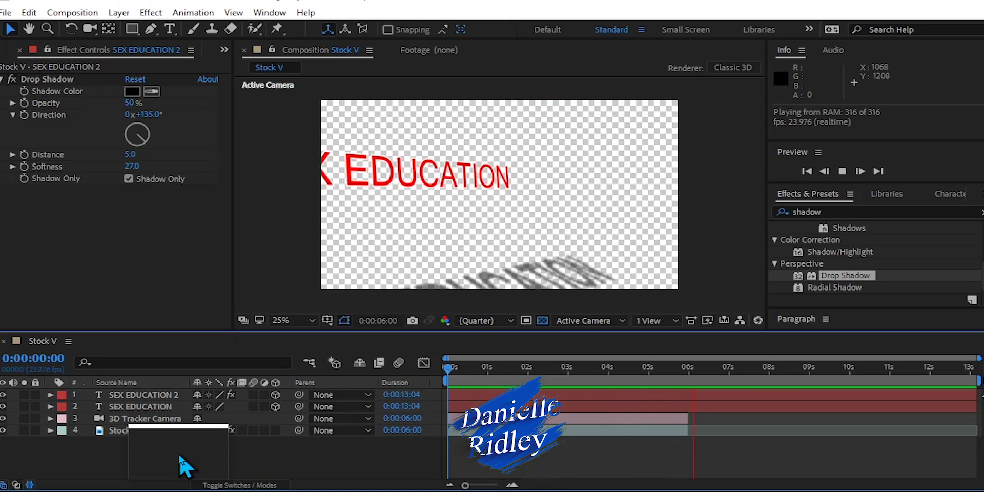
# Step: Split both SEX EDUCATION text layers at 0:00:06:00, where the video clip ends
pyautogui.moveTo(703, 372); pyautogui.dragTo(695, 376)
pyautogui.moveTo(466, 485); pyautogui.dragTo(515, 486)
pyautogui.click(746, 407)
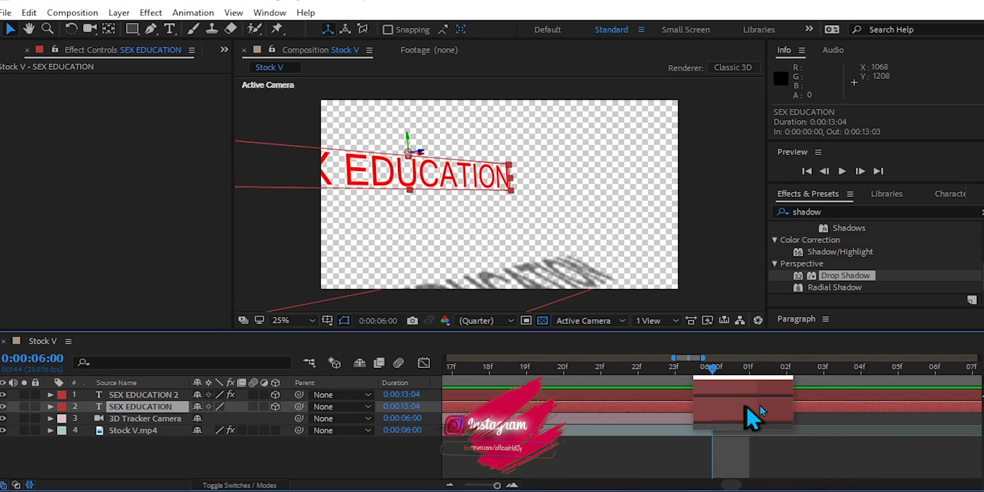
pyautogui.hotkey('ctrl', 'shift', 'd')
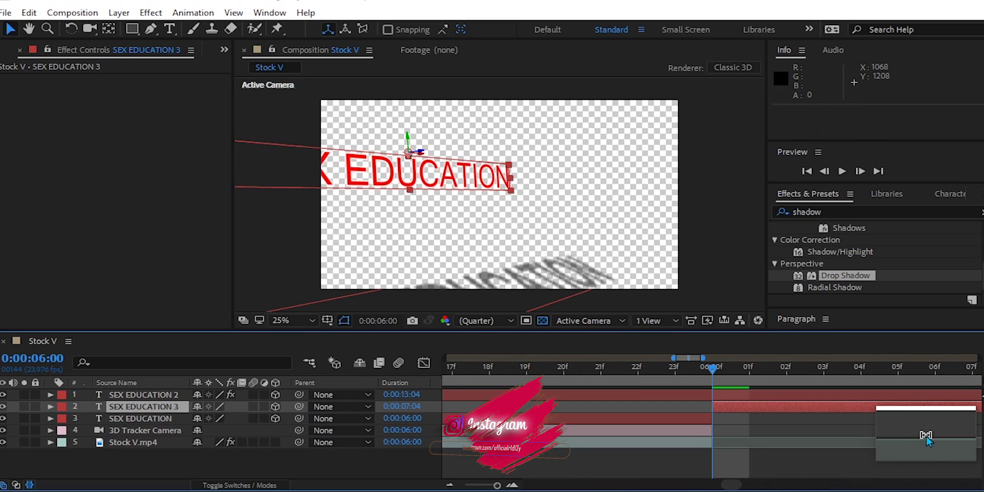
pyautogui.keyDown('shift'); pyautogui.click(789, 398); pyautogui.keyUp('shift')
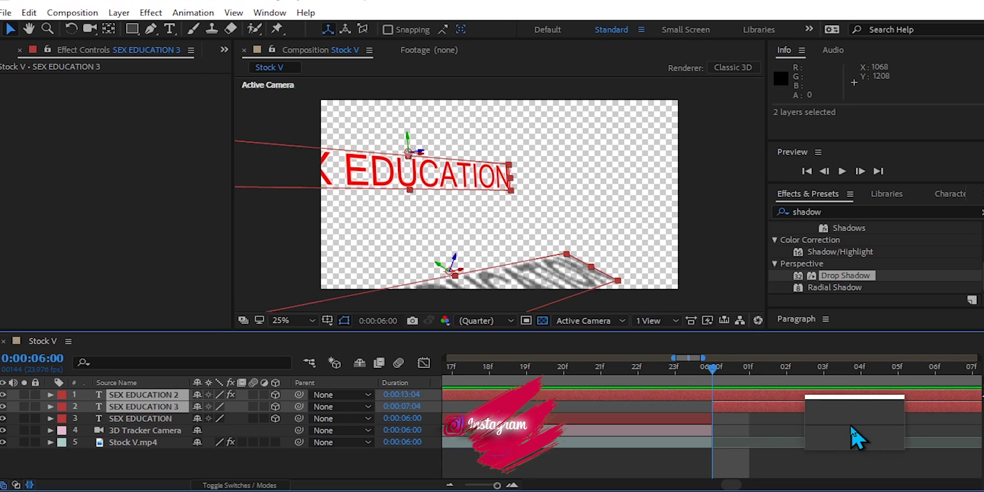
pyautogui.hotkey('ctrl', 'shift', 'd')
# Step: Delete the two split-off text layer parts that run past 0:00:06:00
pyautogui.click(796, 419)
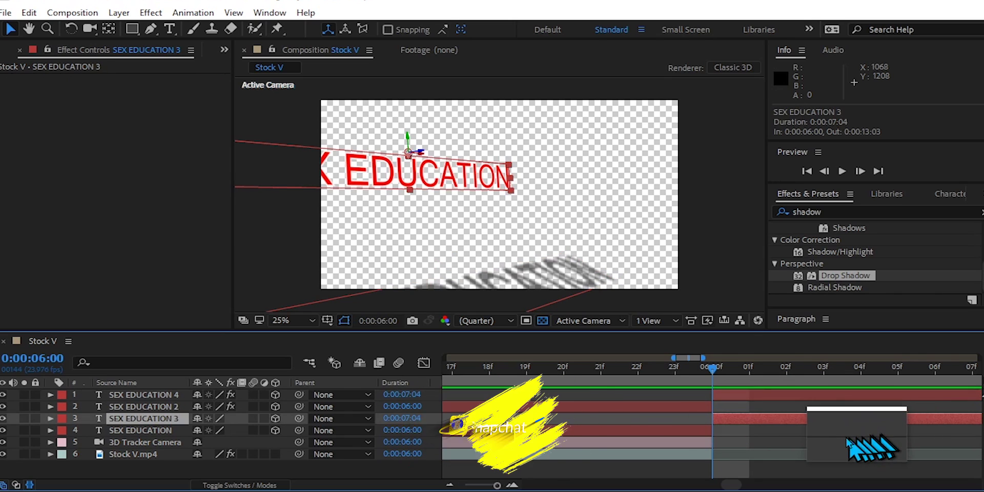
pyautogui.press('Delete')
pyautogui.click(806, 395)
pyautogui.press('Delete')
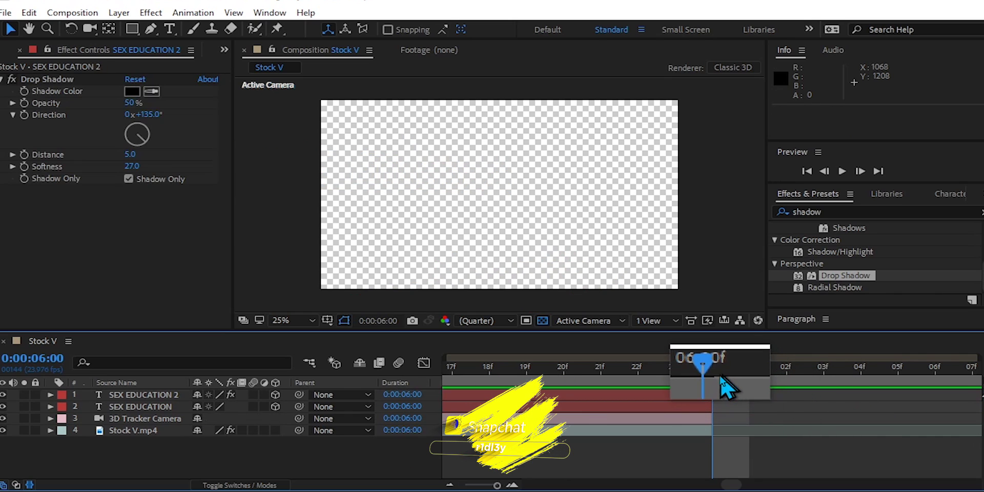
# Step: Return to the start of the timeline and set the Stock V composition's duration to 0:00:06:04
pyautogui.moveTo(713, 367); pyautogui.dragTo(123, 396)
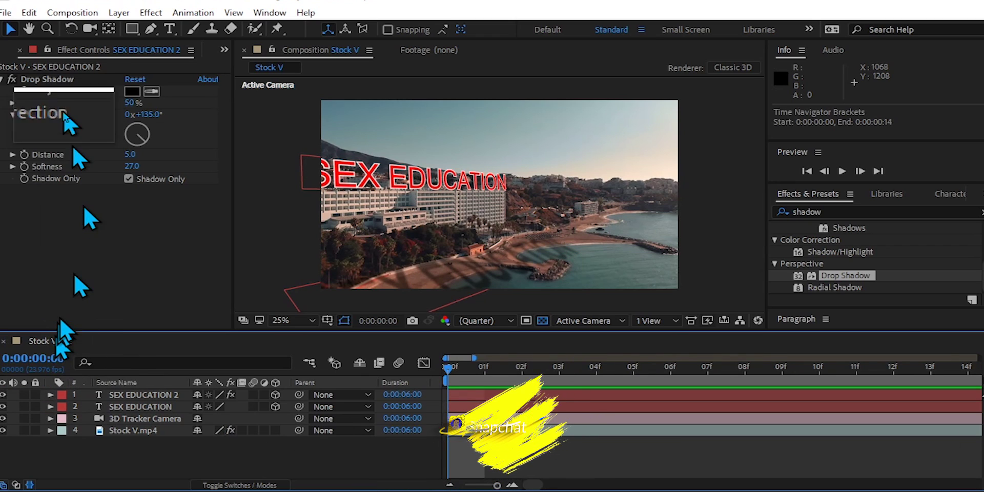
pyautogui.click(16, 49)
pyautogui.rightClick(56, 178)
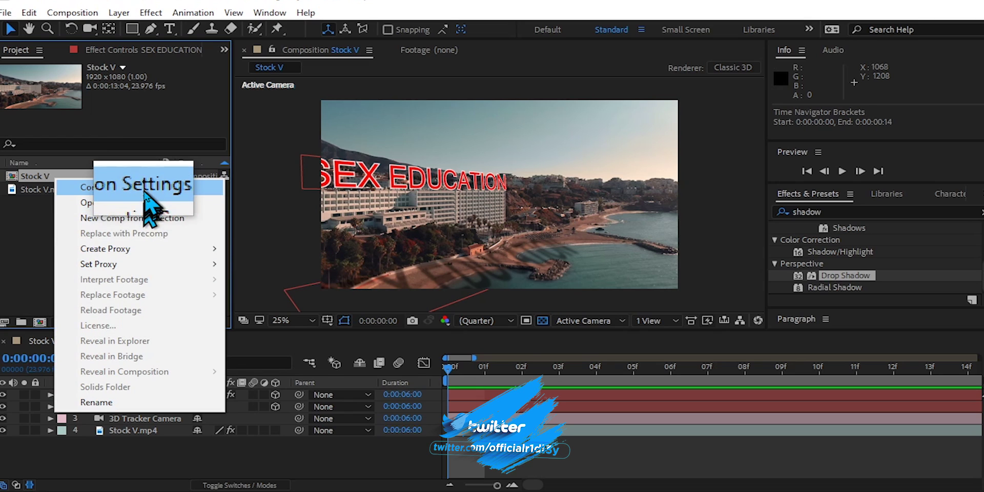
pyautogui.click(123, 187)
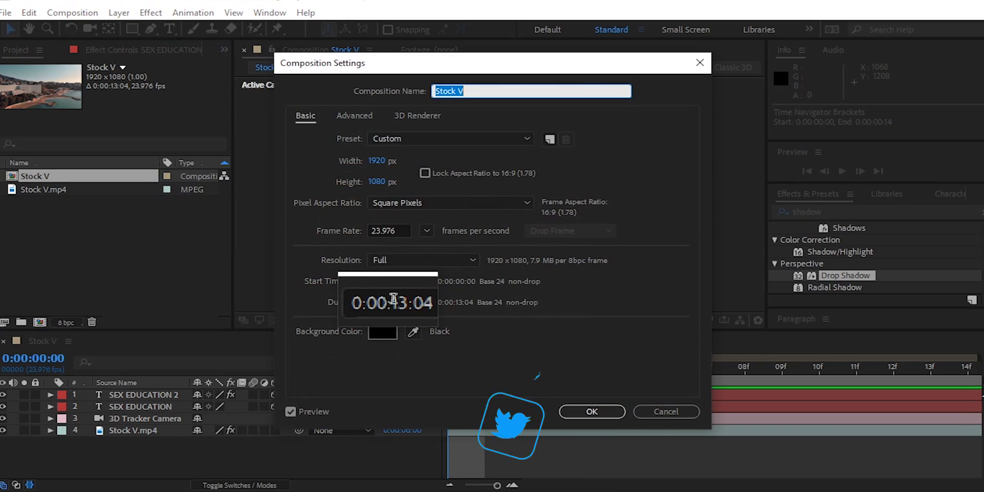
pyautogui.click(393, 302)
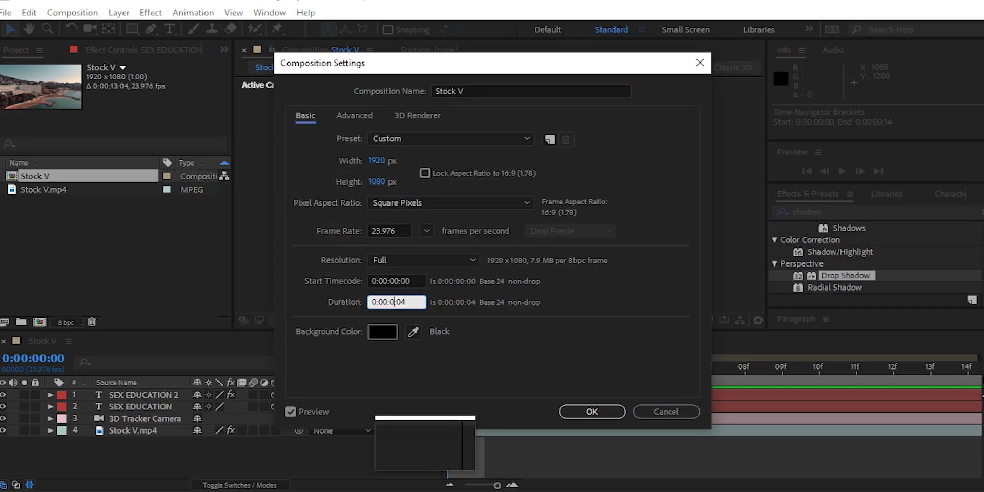
pyautogui.press('Return')
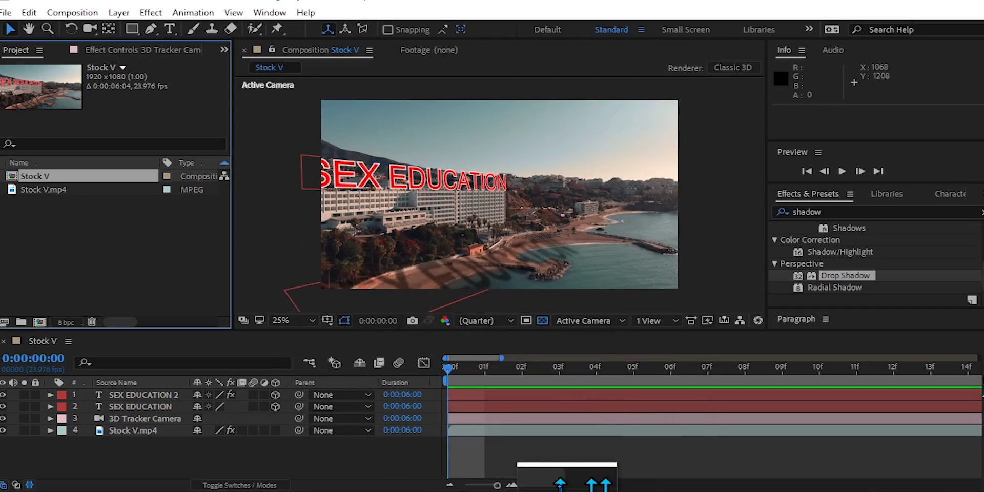